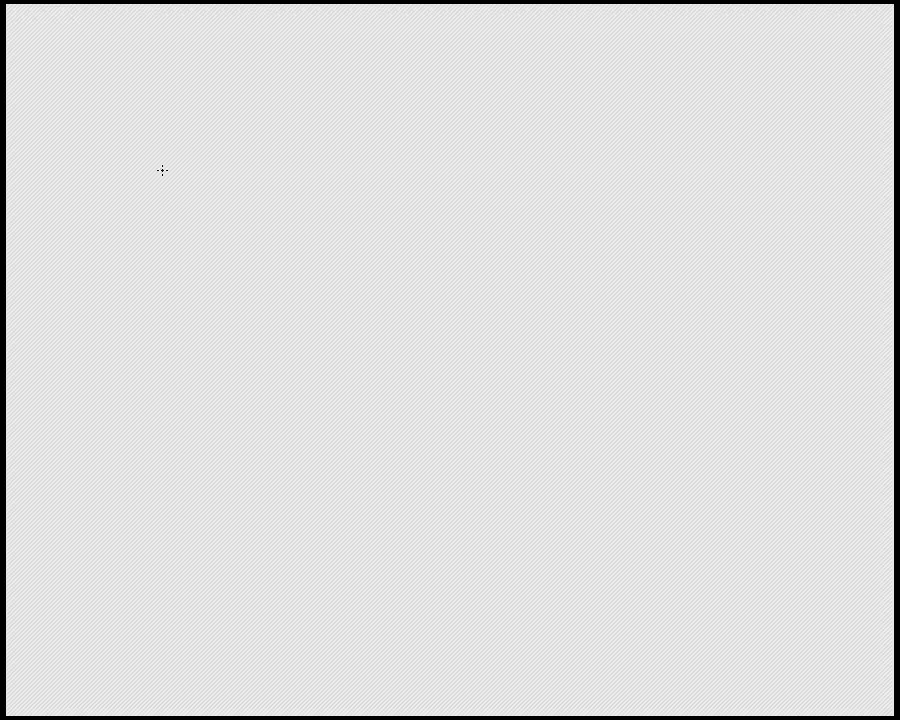
Step: Handwrite the word "Mari" in red on the first line of the canvas
drag(152, 186, 206, 187)
mouse_move(258, 160)
mouse_down()
mouse_move(262, 182)
mouse_move(297, 150)
mouse_up()
drag(322, 142, 322, 172)
Step: Handwrite "Belajar" in red on the second line
drag(210, 208, 214, 255)
drag(288, 212, 292, 252)
mouse_move(320, 212)
mouse_down()
mouse_move(319, 250)
mouse_move(331, 229)
mouse_move(348, 250)
mouse_up()
drag(377, 219, 355, 280)
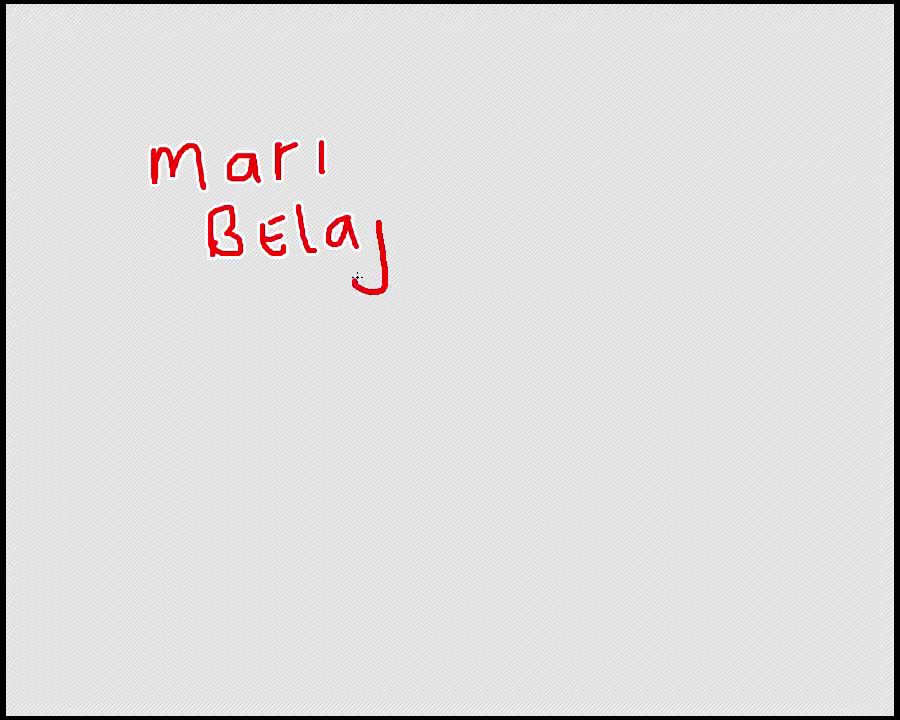
mouse_move(421, 226)
mouse_down()
mouse_move(425, 254)
mouse_move(457, 213)
mouse_up()
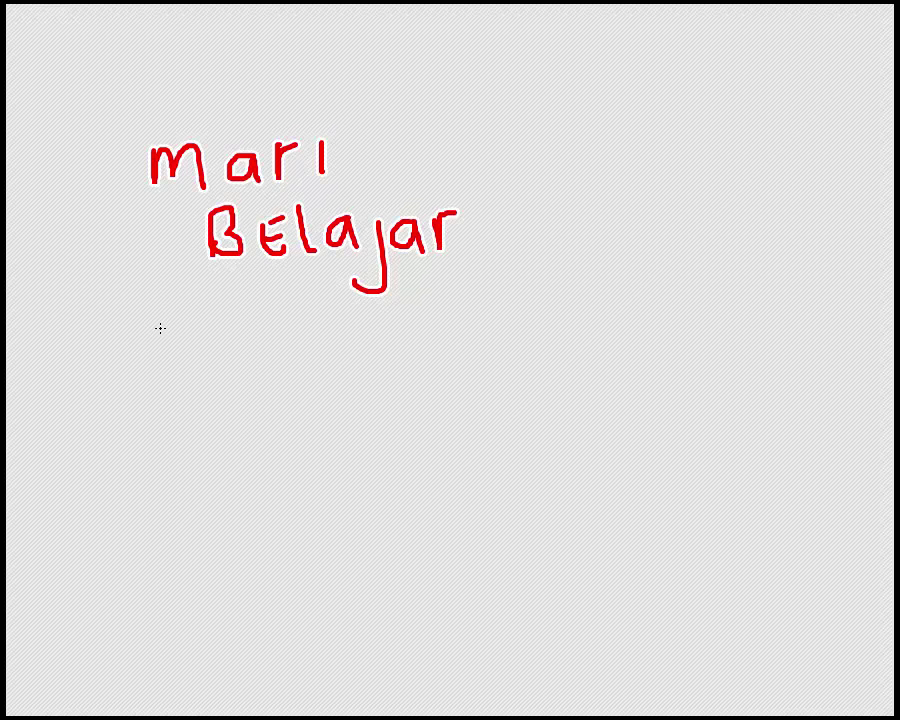
Step: Handwrite "EXCEL" in red on the third line
drag(226, 322, 230, 365)
drag(163, 342, 290, 357)
drag(290, 325, 264, 357)
drag(345, 322, 345, 362)
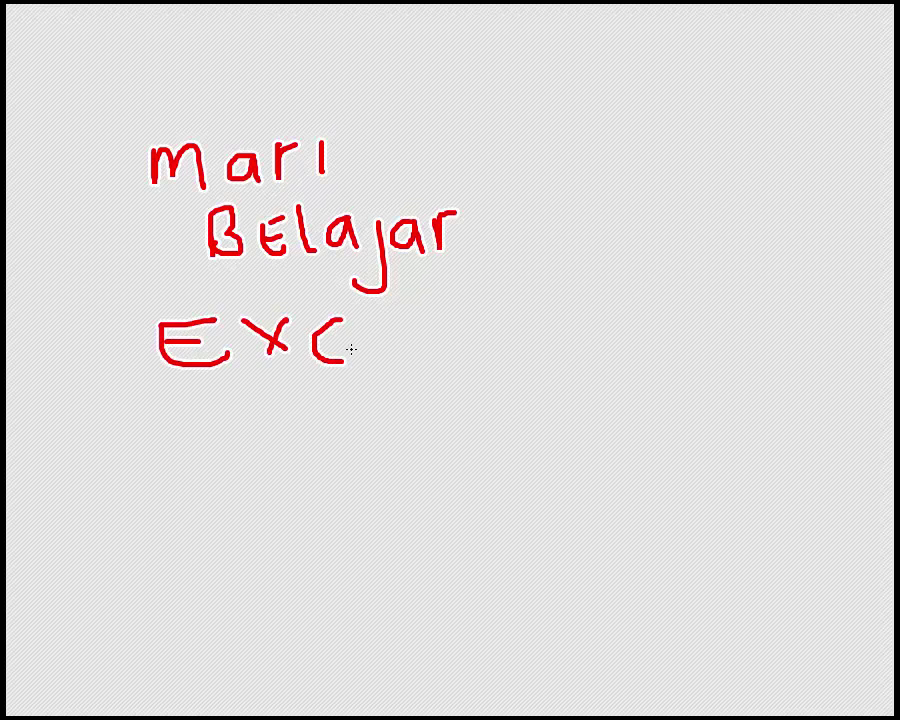
drag(392, 318, 397, 362)
drag(427, 312, 465, 362)
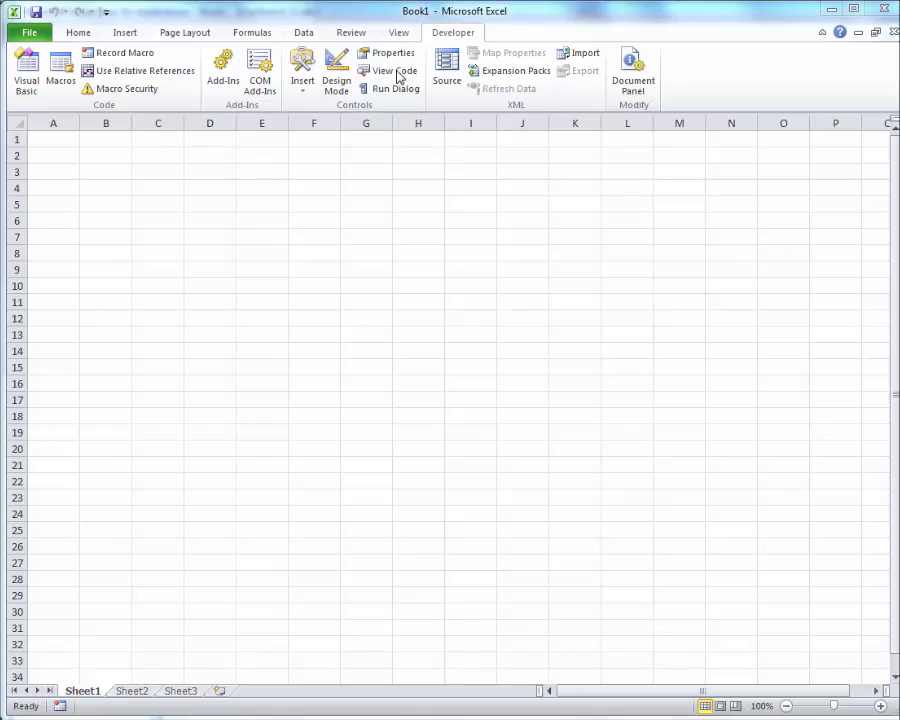
Step: Open Sheet1's code window from Book1's Developer tab with View Code
click(435, 37)
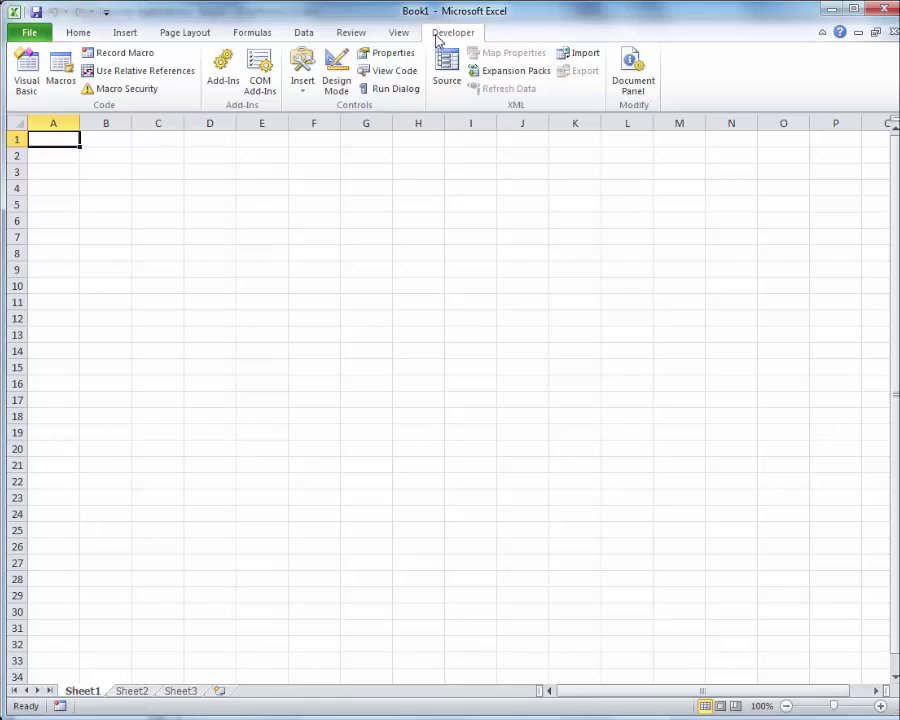
click(395, 72)
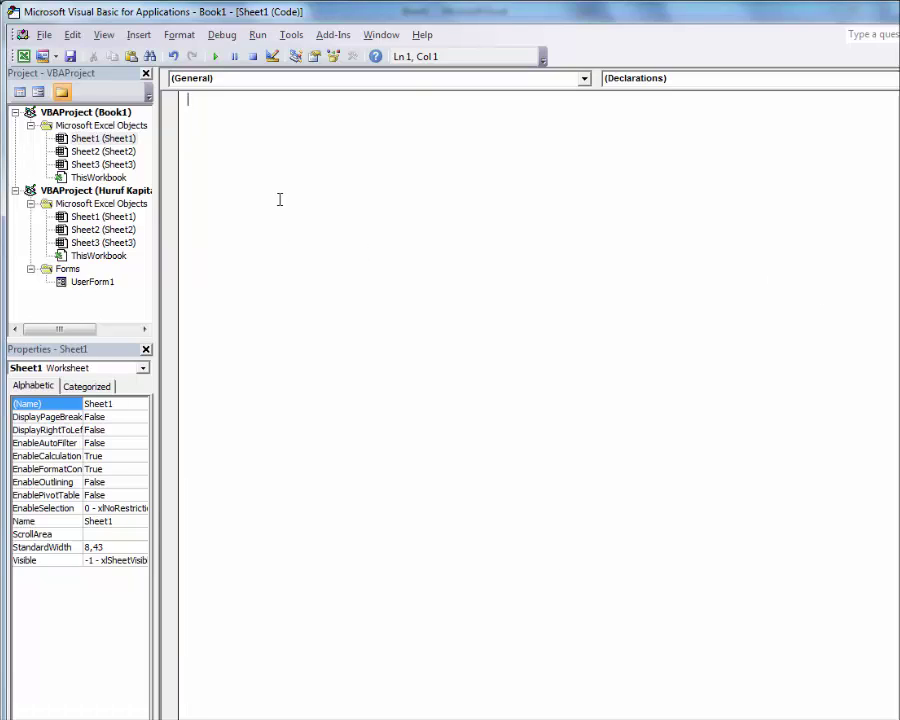
Step: Insert a new UserForm1 into Book1 and move the Toolbox beside the form
click(158, 40)
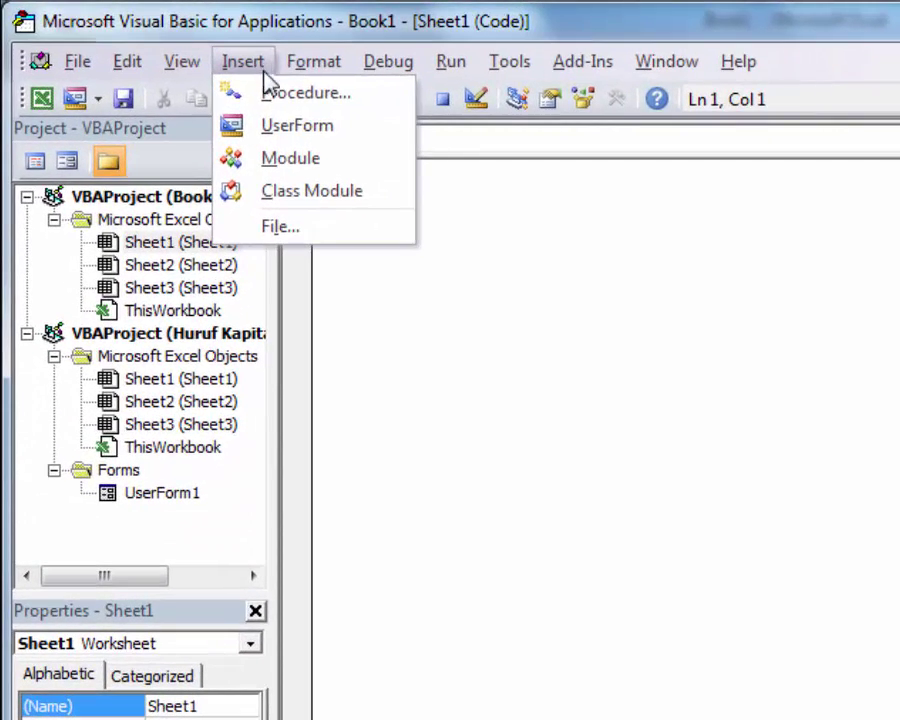
click(300, 126)
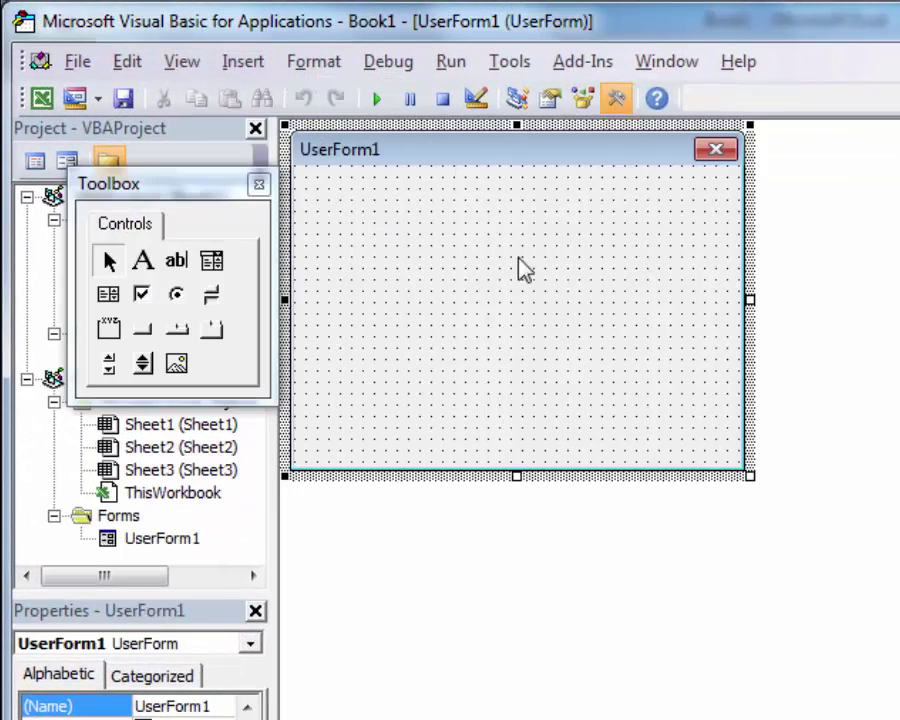
drag(214, 184, 378, 551)
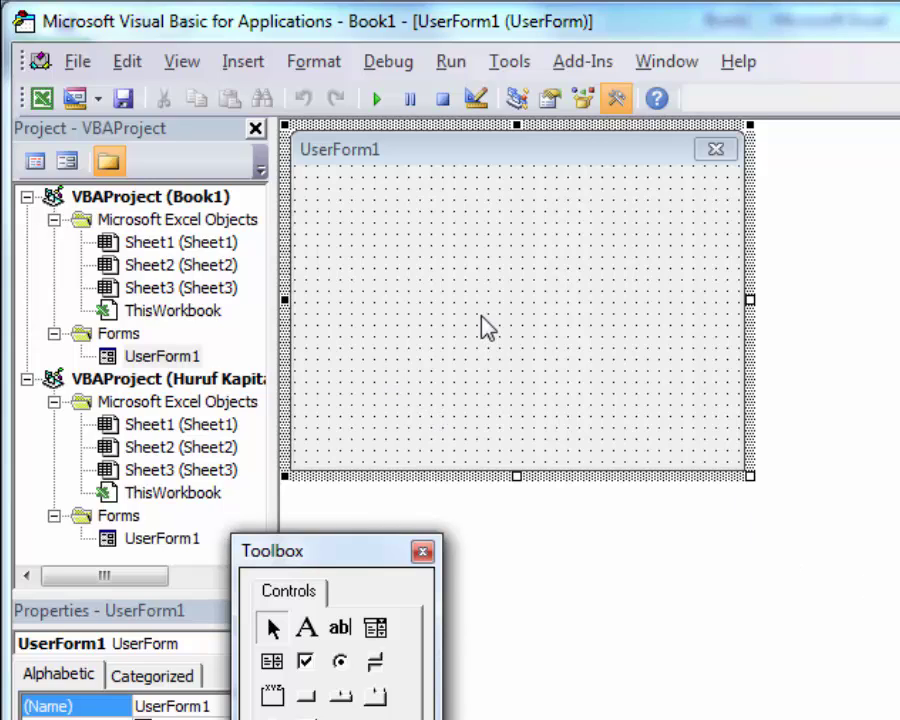
mouse_move(327, 561)
mouse_down()
mouse_move(888, 197)
mouse_move(866, 177)
mouse_up()
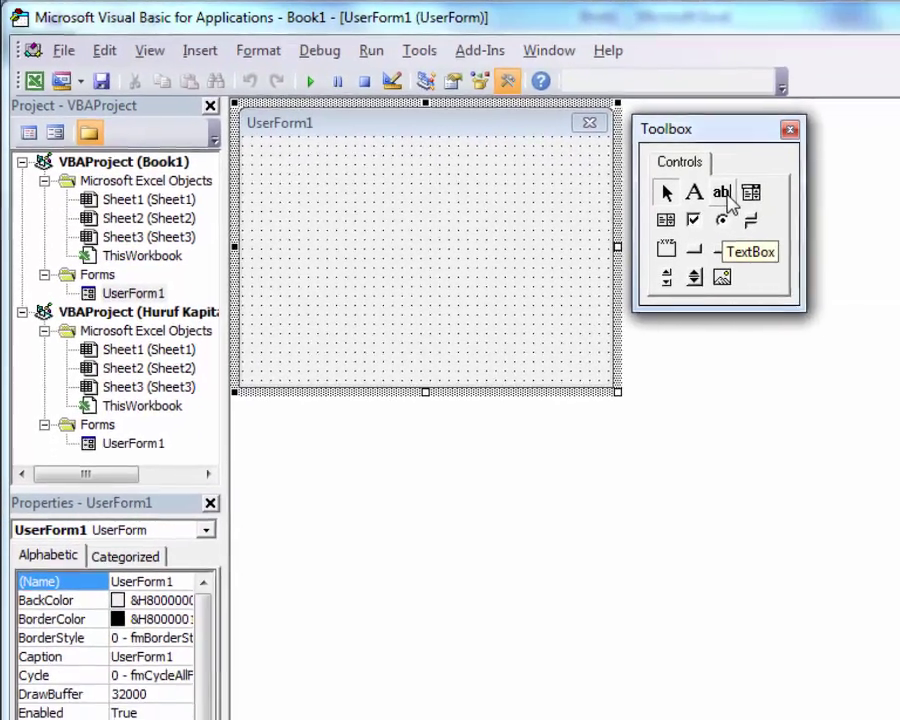
Step: Draw a TextBox in the upper middle of UserForm1, reposition it, and run the form
click(711, 190)
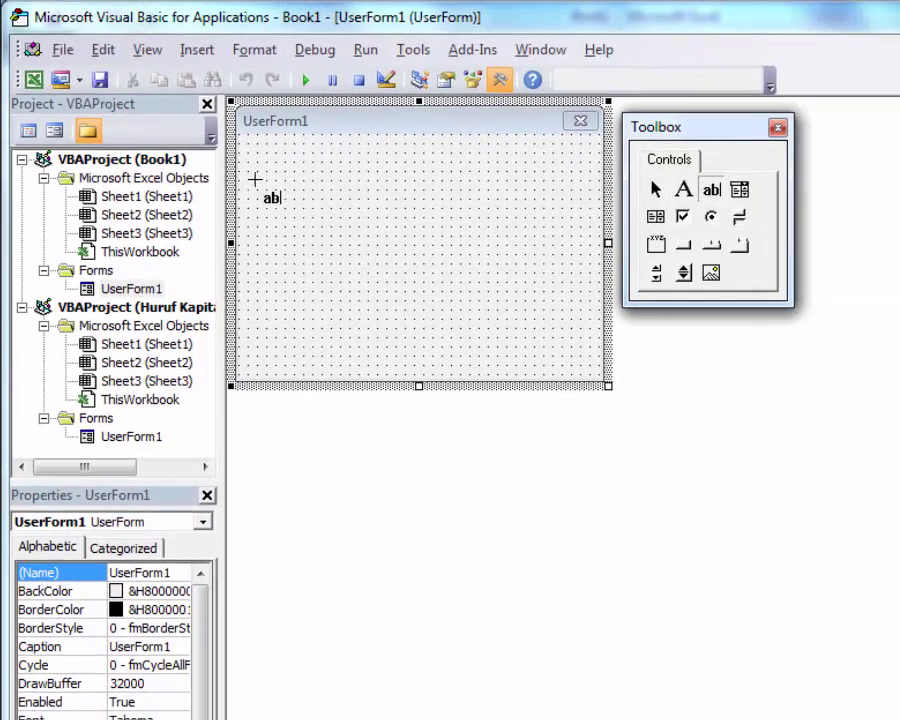
mouse_move(255, 178)
mouse_down()
mouse_move(455, 229)
mouse_move(480, 254)
mouse_up()
click(466, 197)
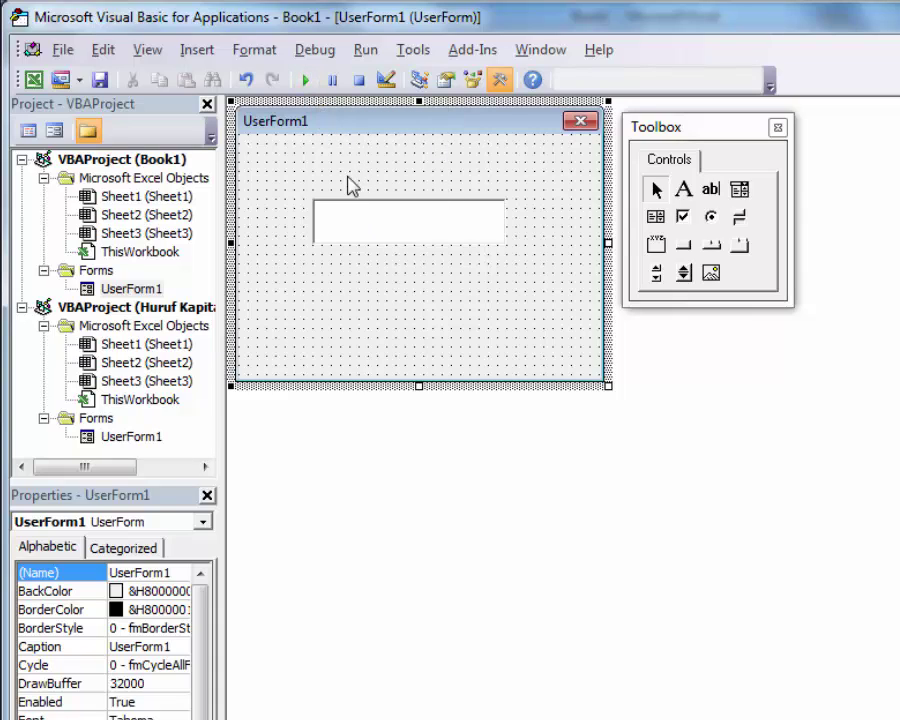
click(308, 82)
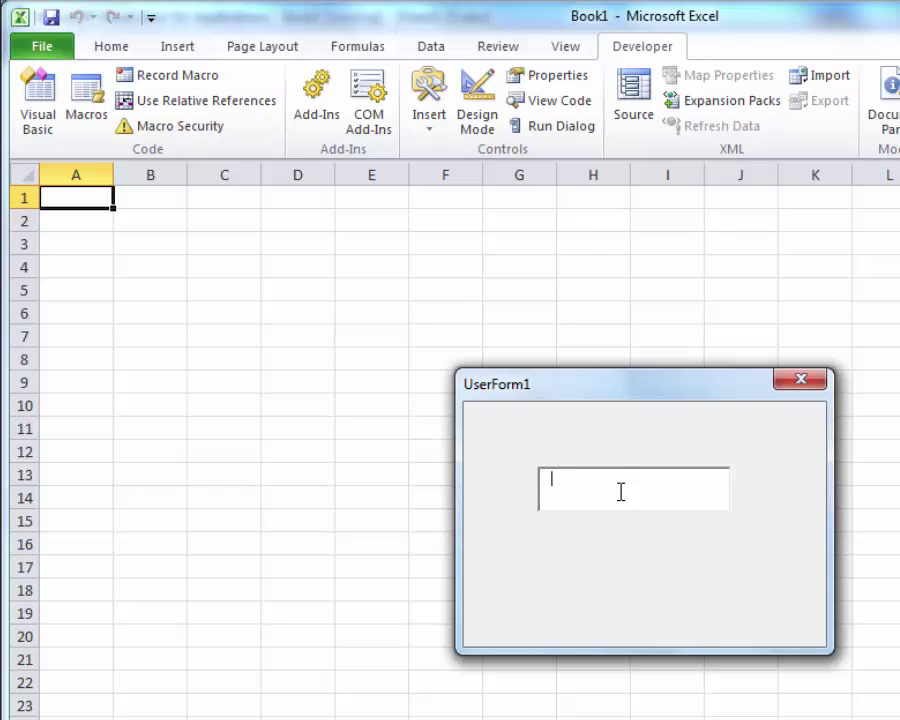
text(jlsak)
text(djhakh)
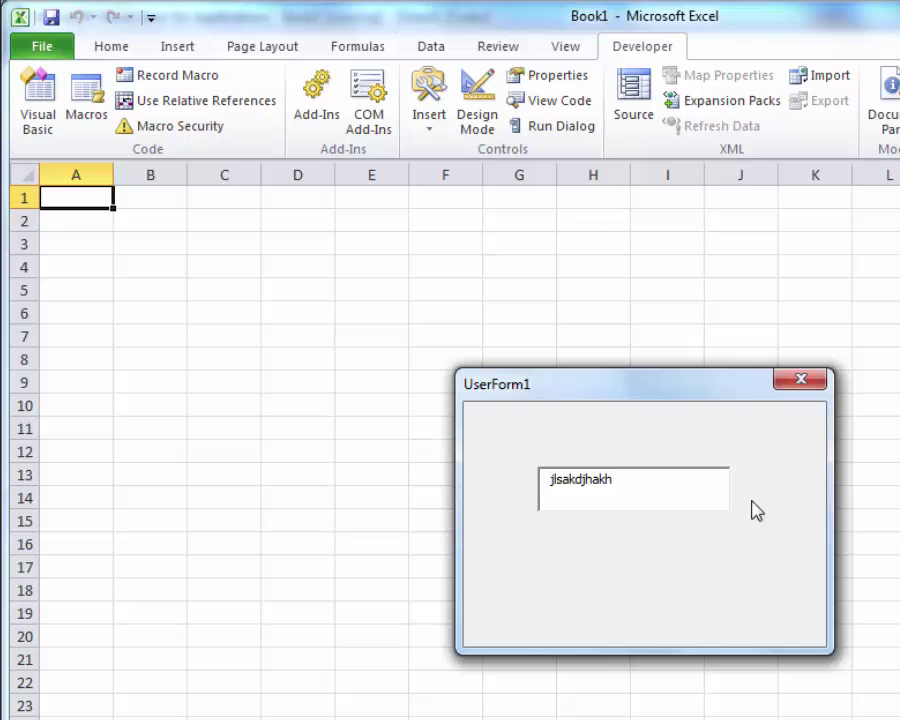
click(803, 386)
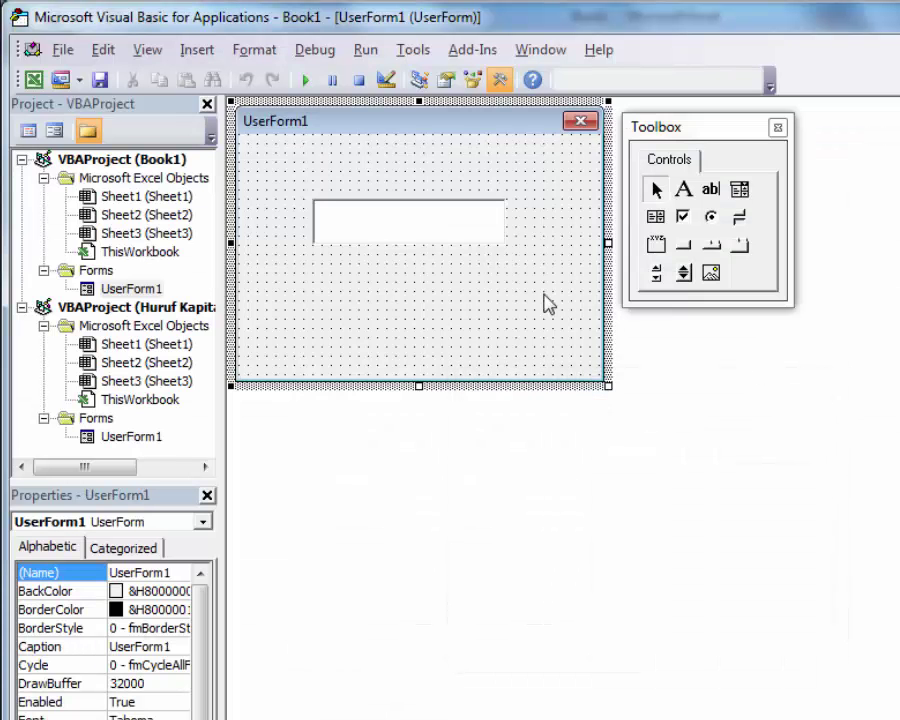
click(306, 80)
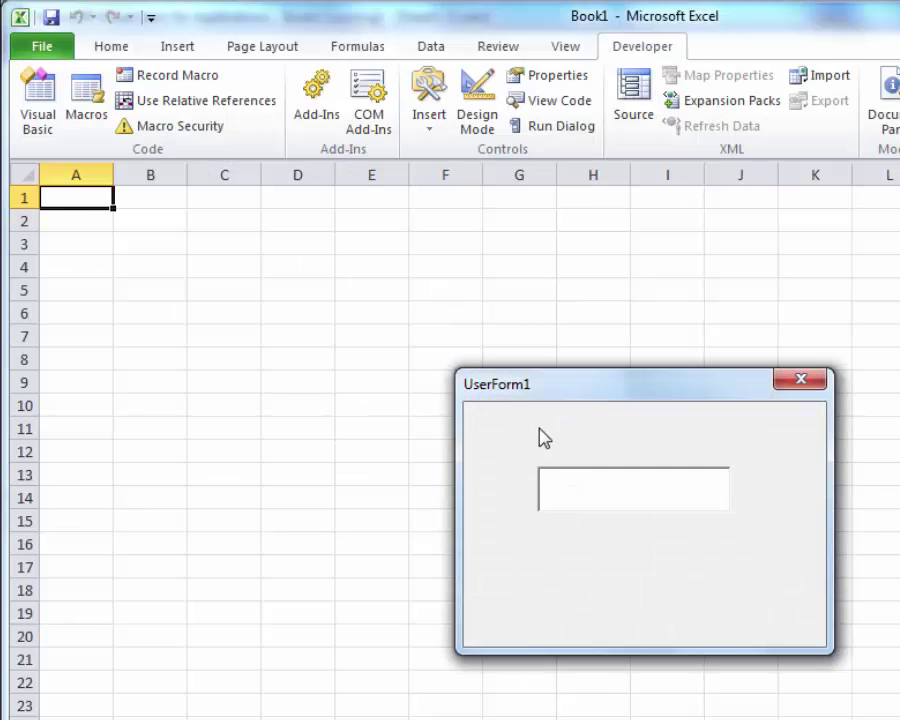
text(KJSALJ)
text(S)
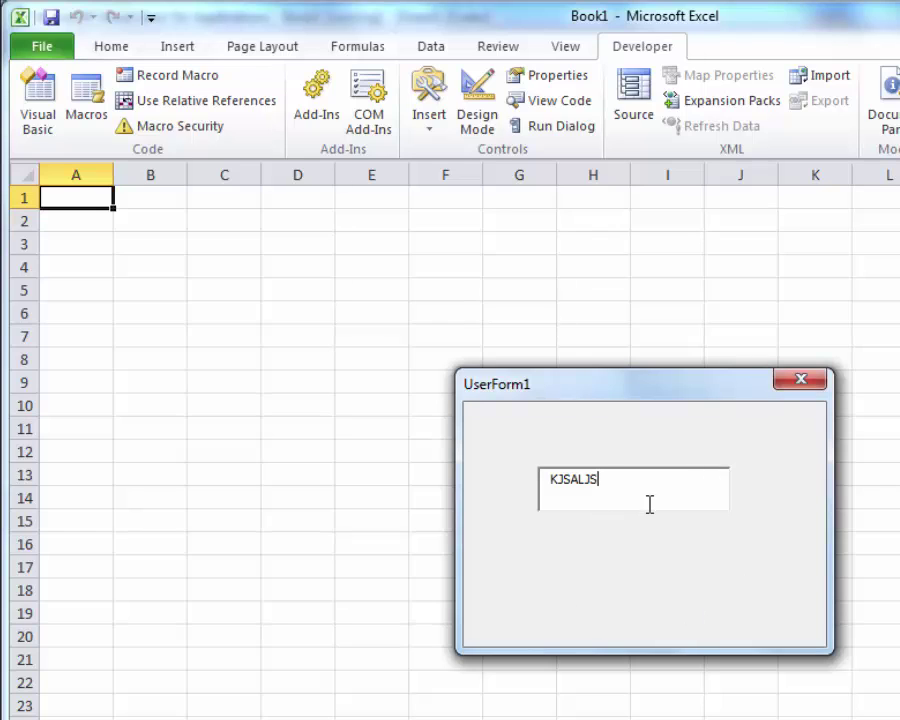
click(801, 379)
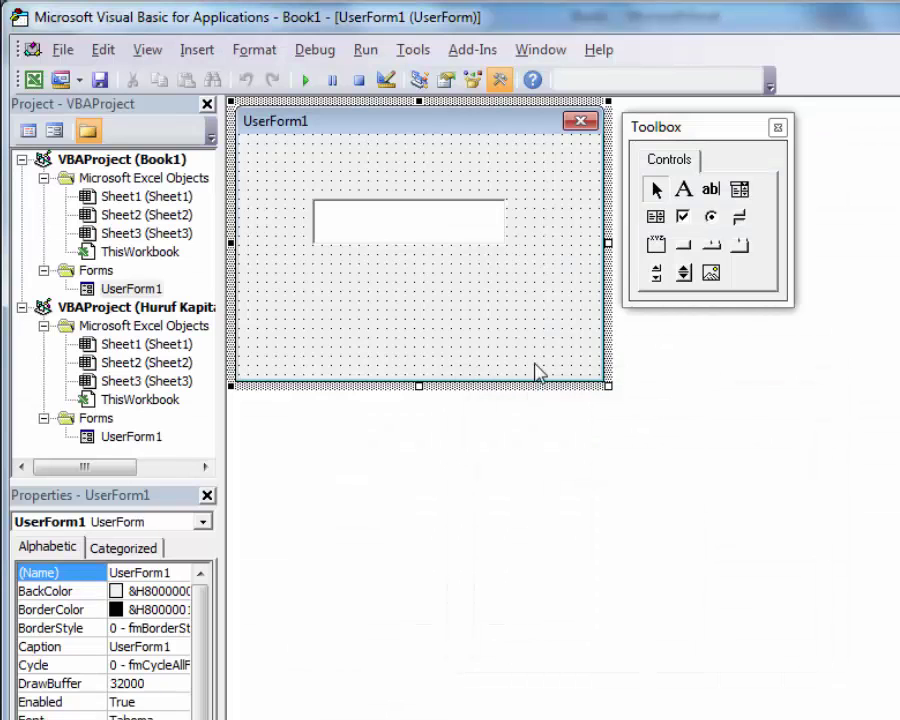
Step: Write TextBox1.Text = UCase(TextBox1.Text) inside the TextBox1_Change procedure
click(426, 242)
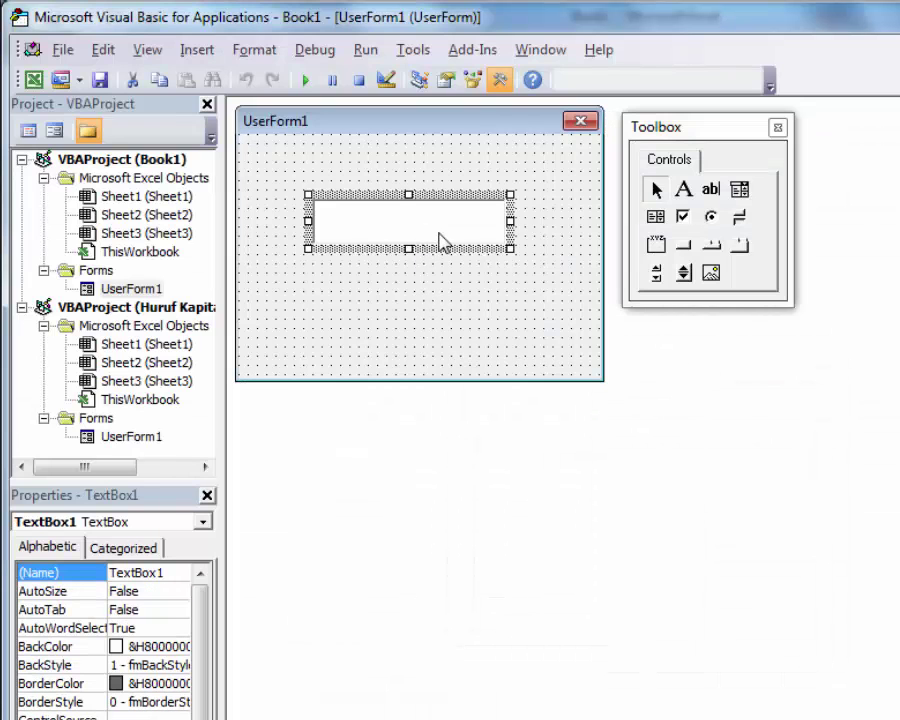
double_click(441, 240)
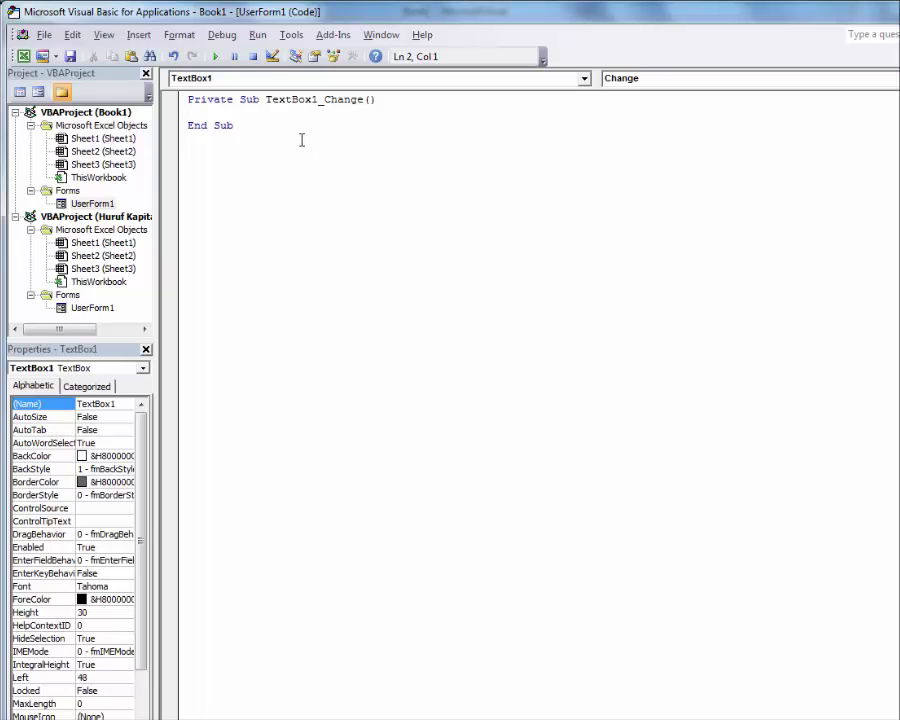
text(TE)
key(BackSpace)
key(BackSpace)
text(textb)
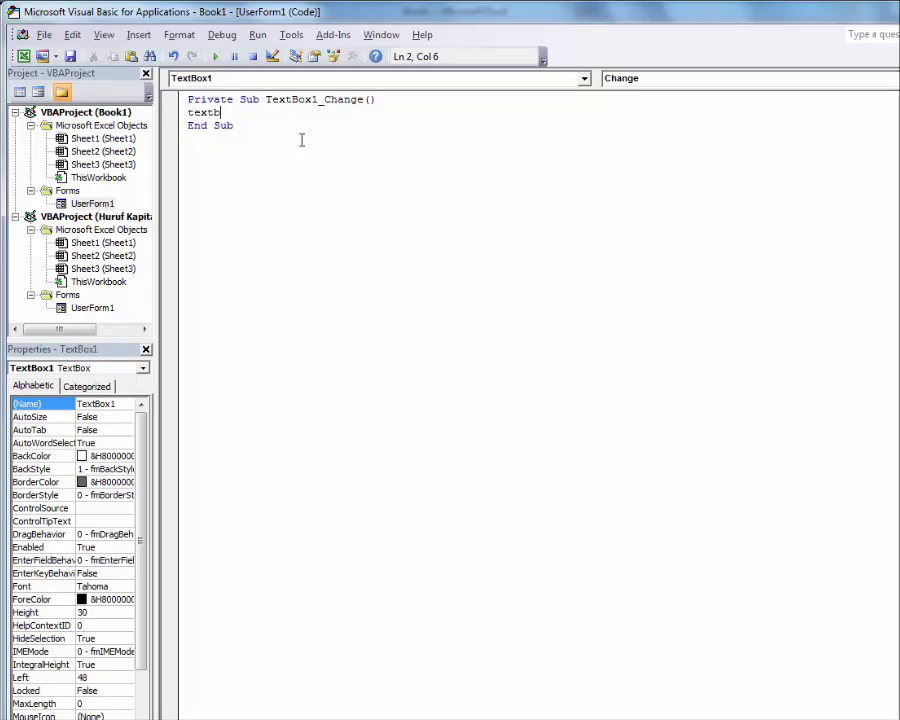
text(ox1.)
text(te)
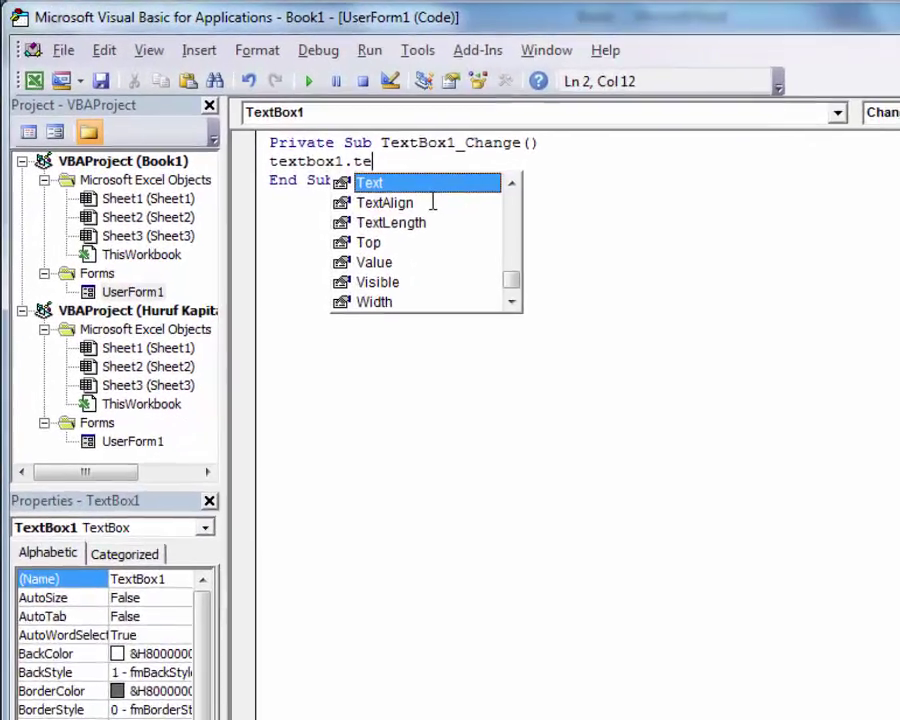
key(Tab)
text(u)
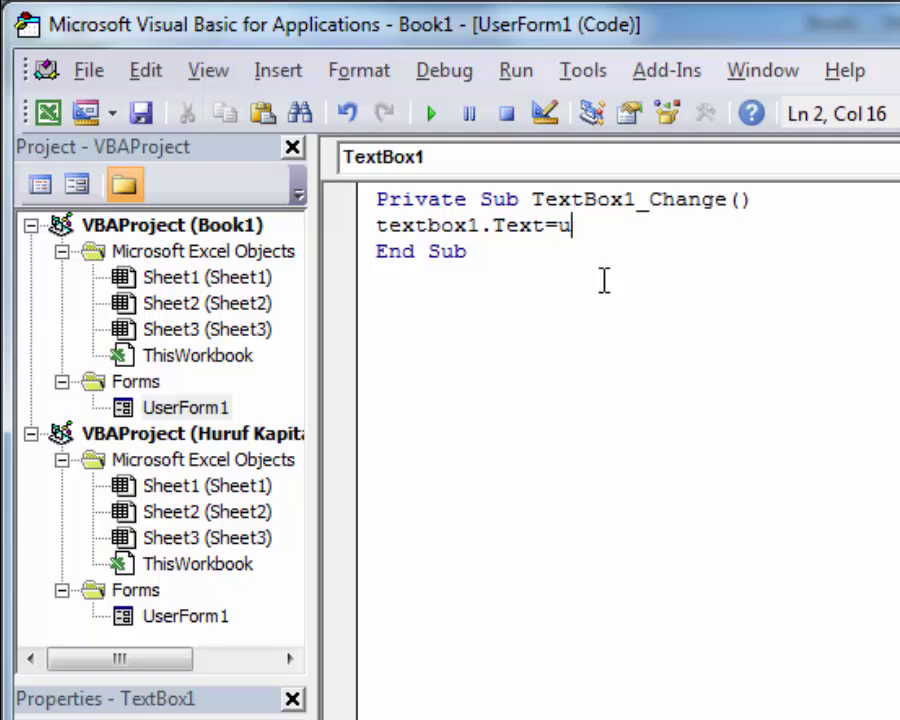
text(ca)
text(se)
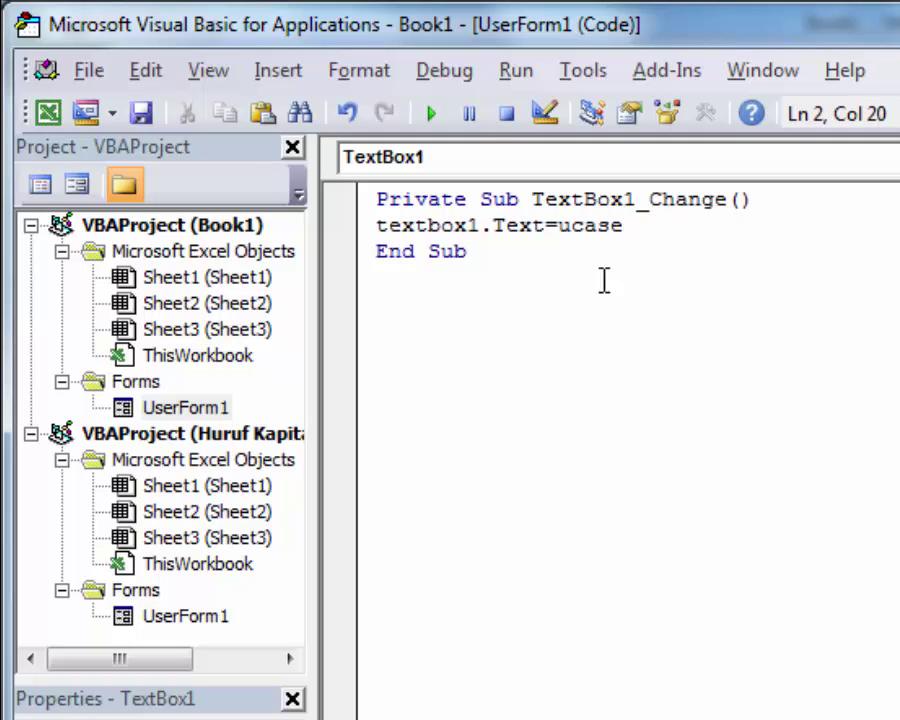
text((text)
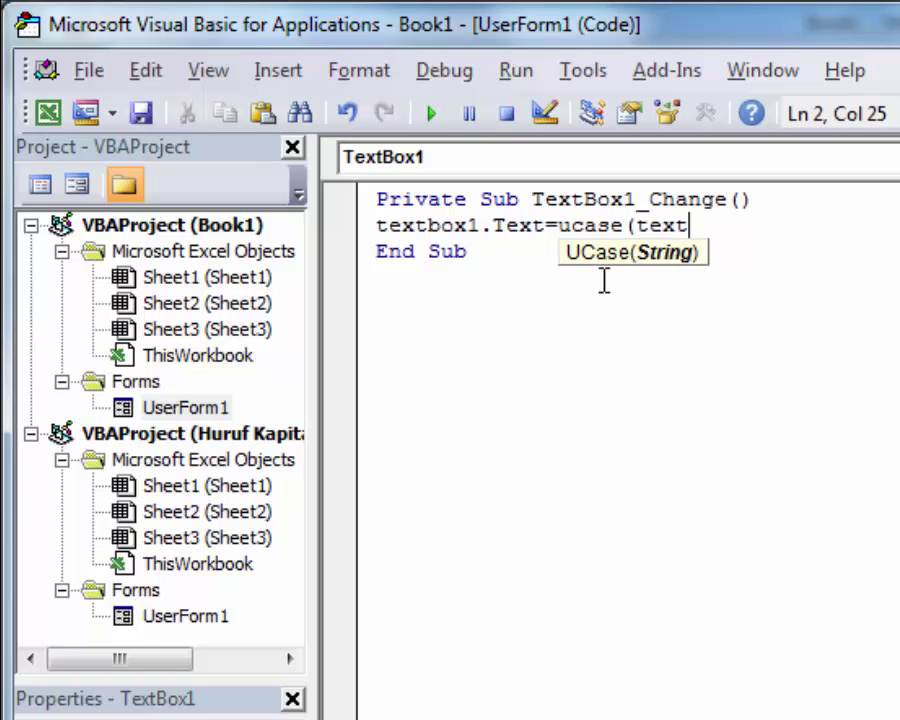
text(box1)
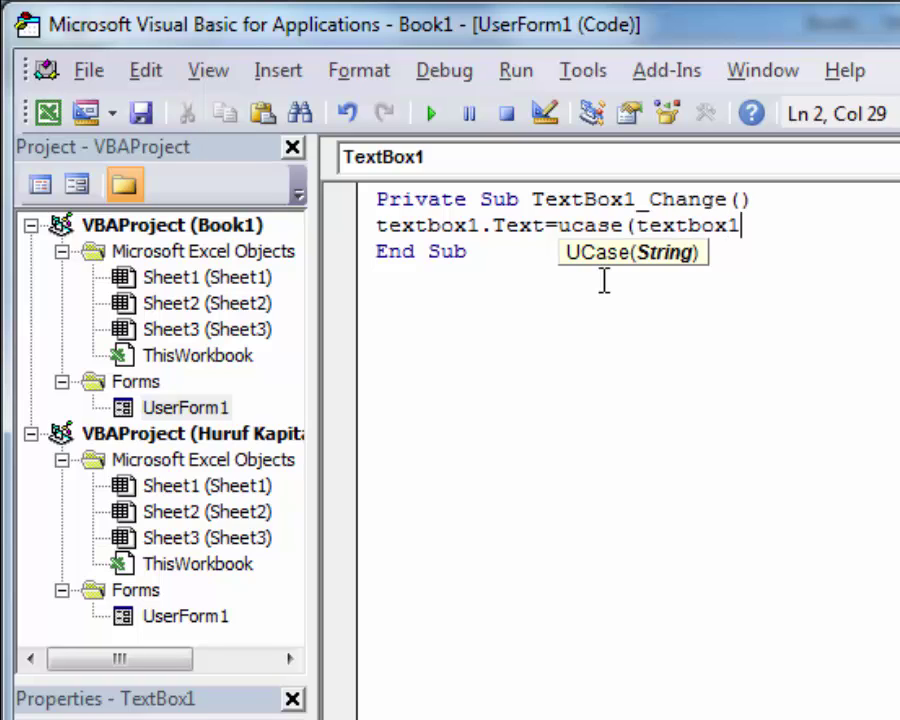
text(.te)
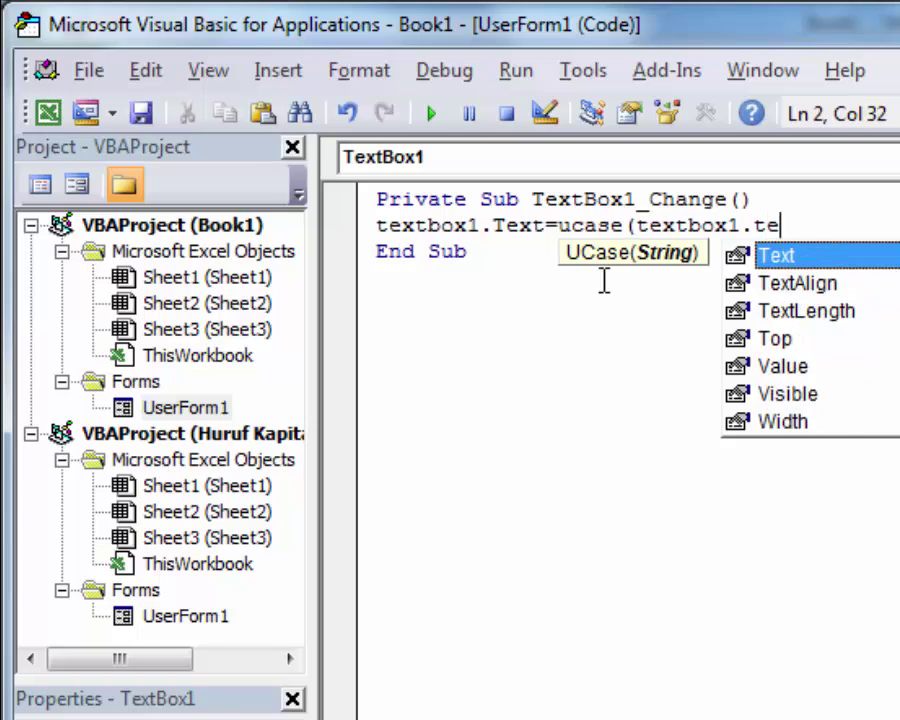
key(Tab)
text())
key(Down)
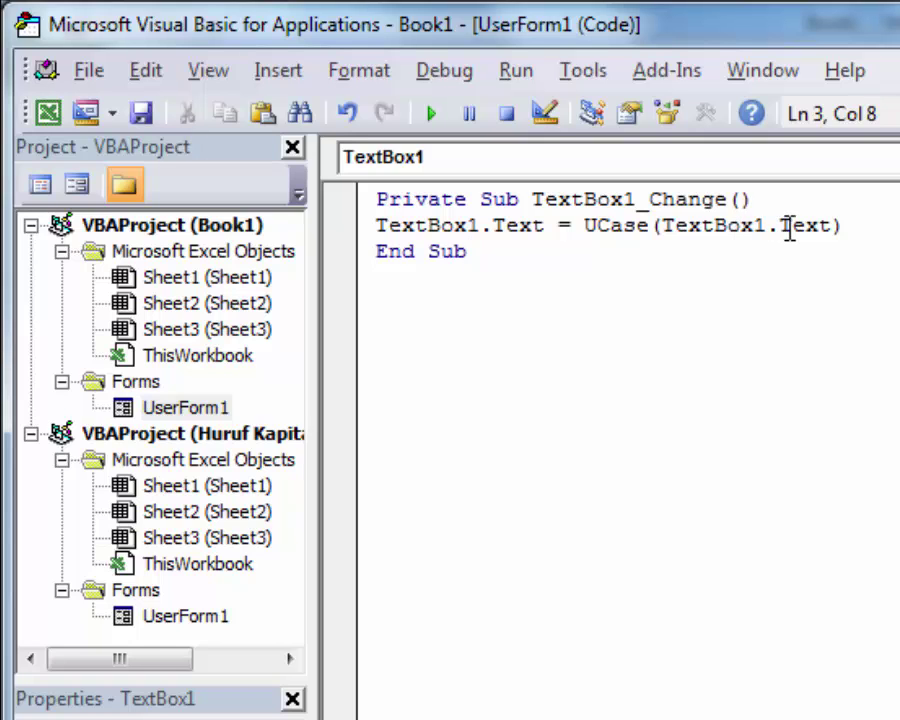
Step: Run UserForm1, type HASABNBSAM to see it capitalized, clear it, and close the form
click(440, 115)
text(SHJK)
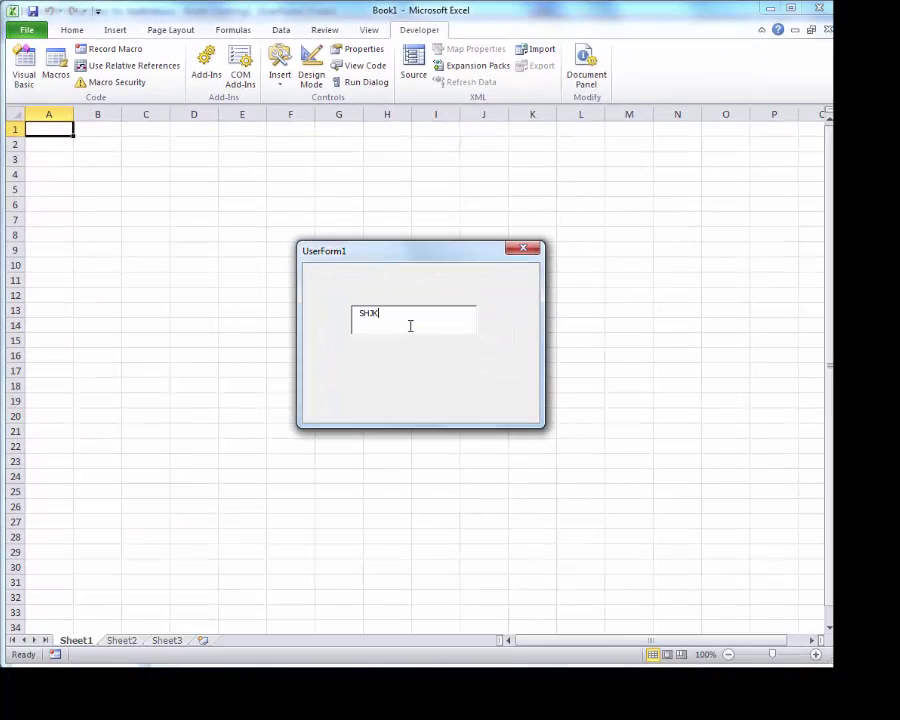
text(HASABNBSAM)
key(Return)
key(Return)
click(522, 248)
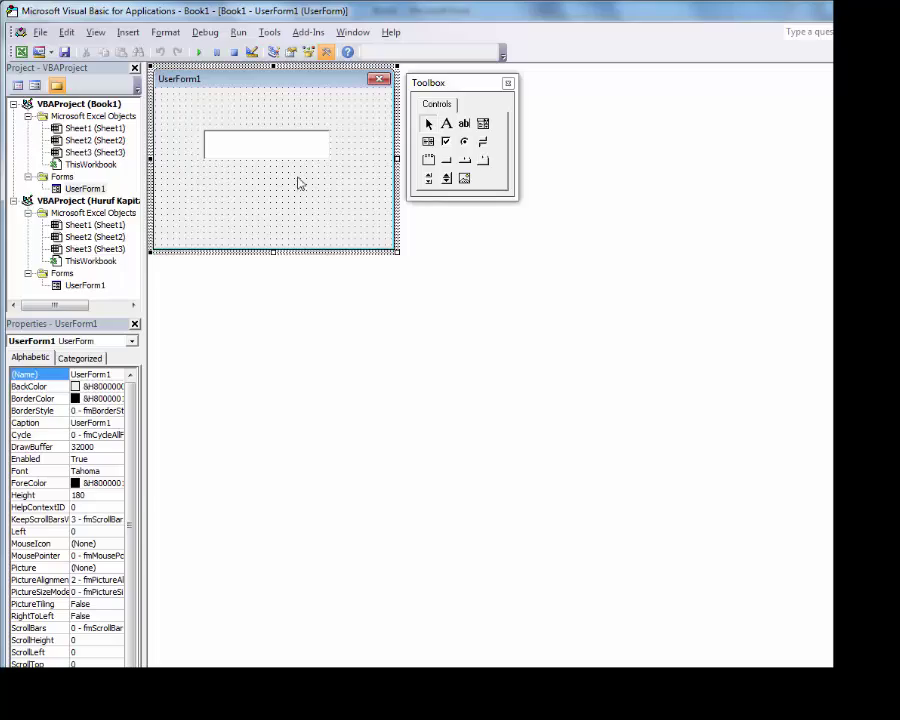
Step: Reopen the TextBox1_Change code and place the cursor at the end of the UCase line
double_click(300, 154)
click(292, 104)
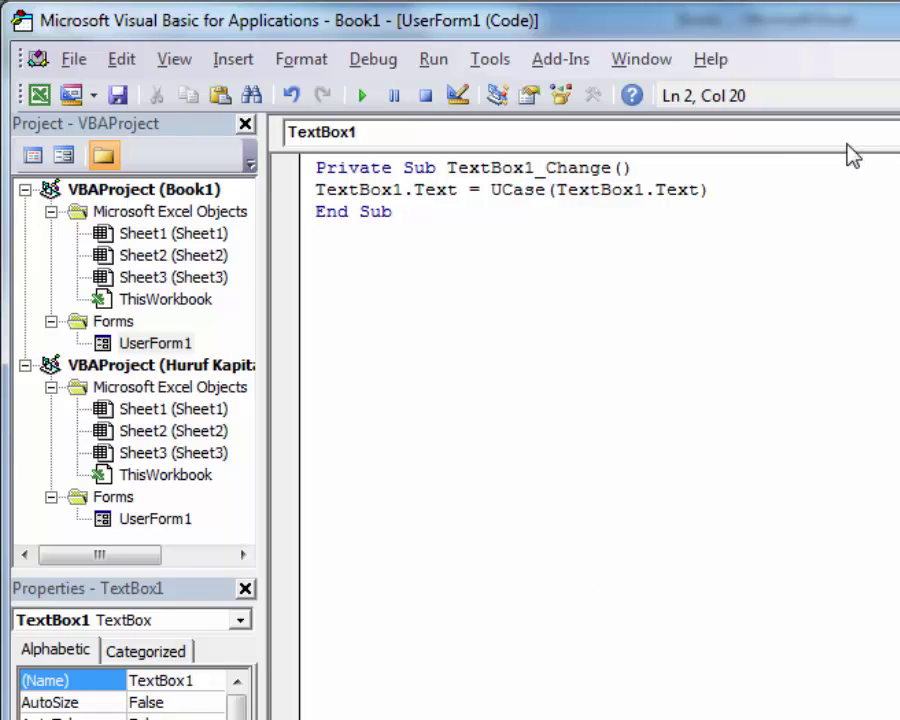
click(470, 236)
click(544, 189)
click(745, 192)
Step: Choose TextBox1 in the Object dropdown and select the UCase line to review it
click(660, 140)
click(452, 180)
click(542, 209)
click(292, 189)
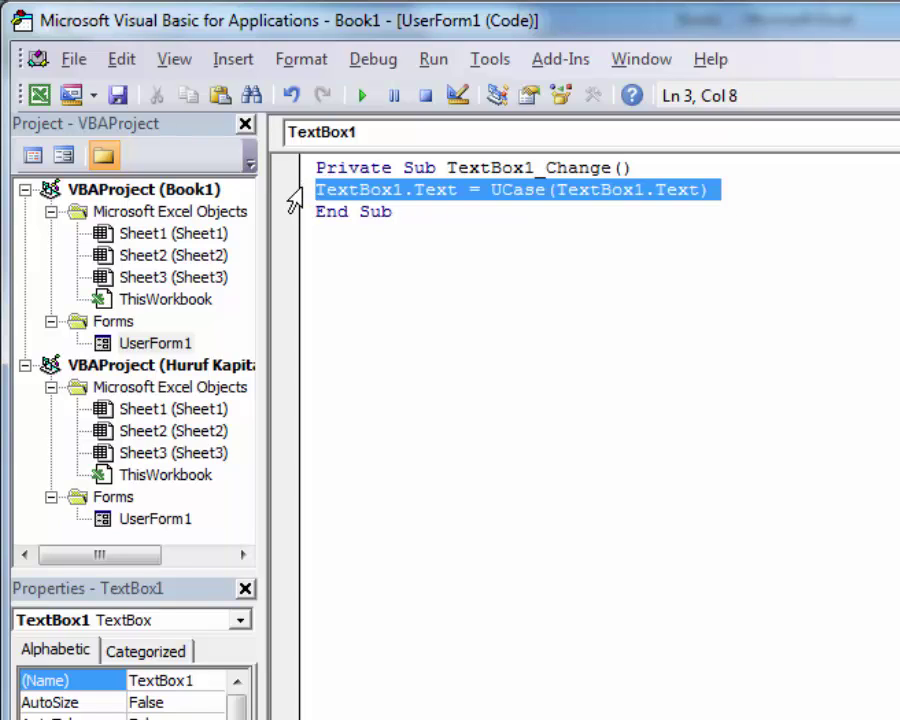
click(447, 219)
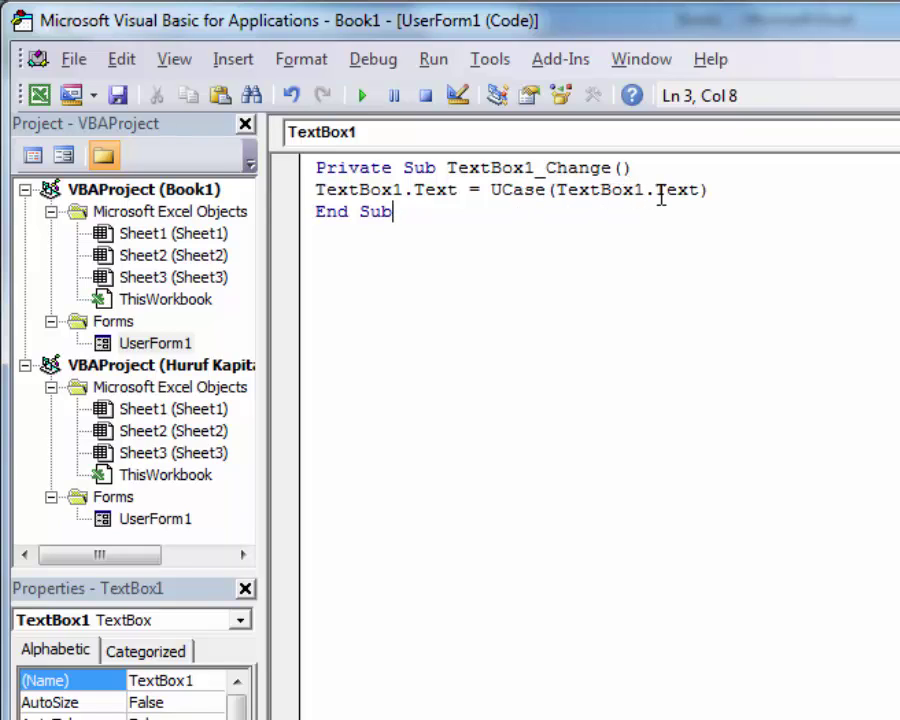
click(716, 192)
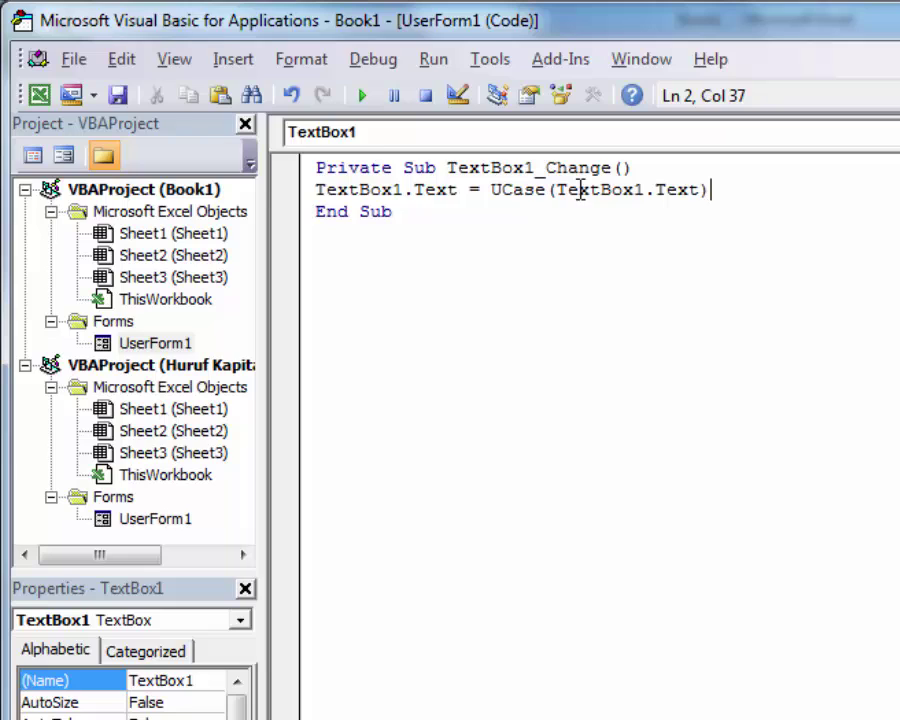
Step: Rerun UserForm1, type GHHSGAHJGSLA and HKJSALJSA to confirm uppercase, then close it
click(364, 96)
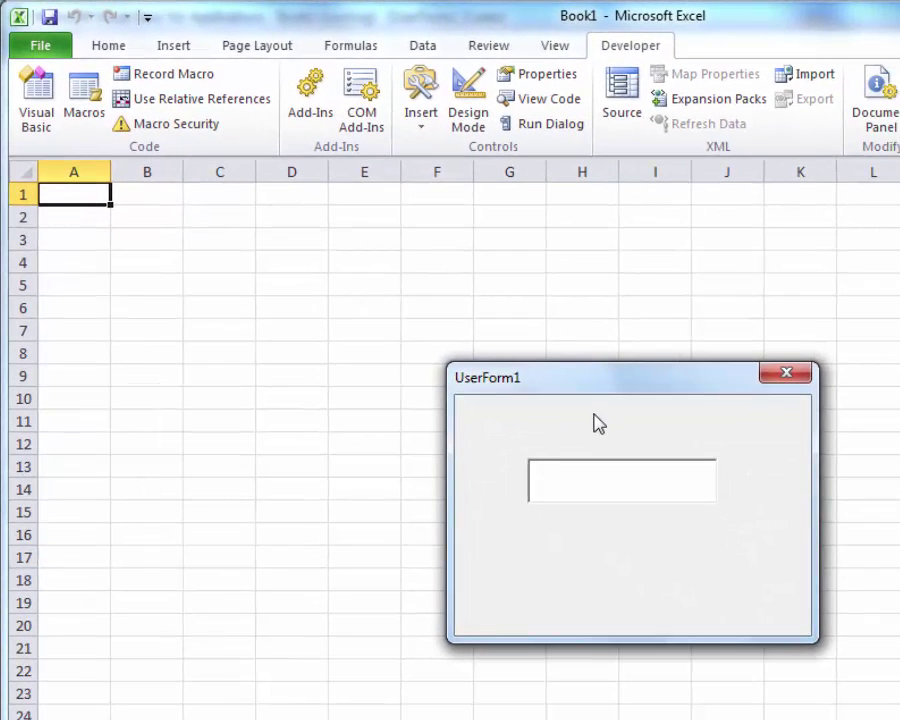
text(GHHSGAHJGSLA)
key(Return)
text(HKJSALJSA)
key(Return)
click(786, 376)
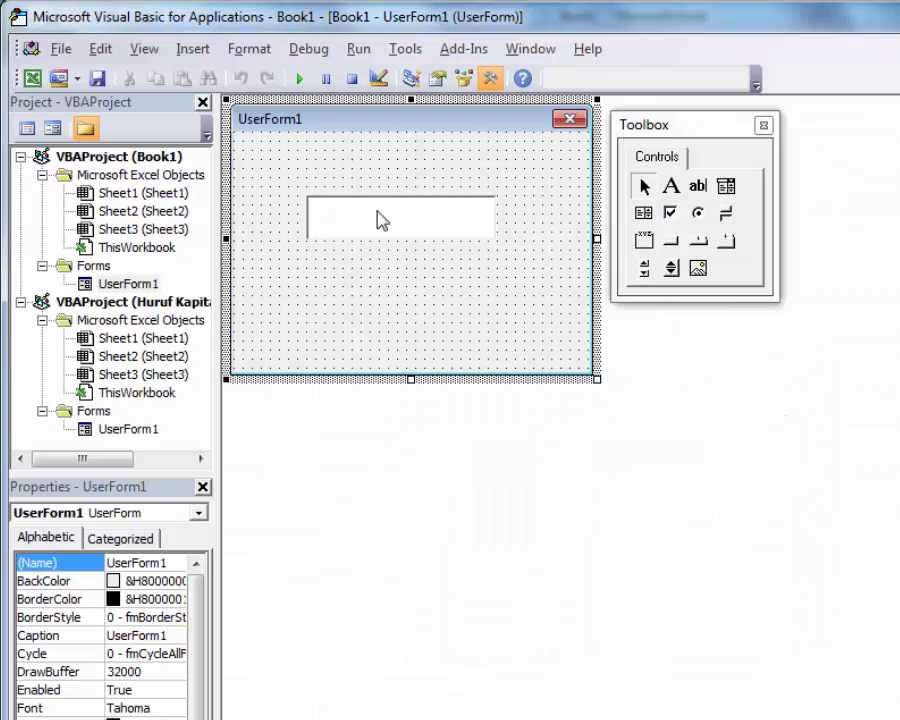